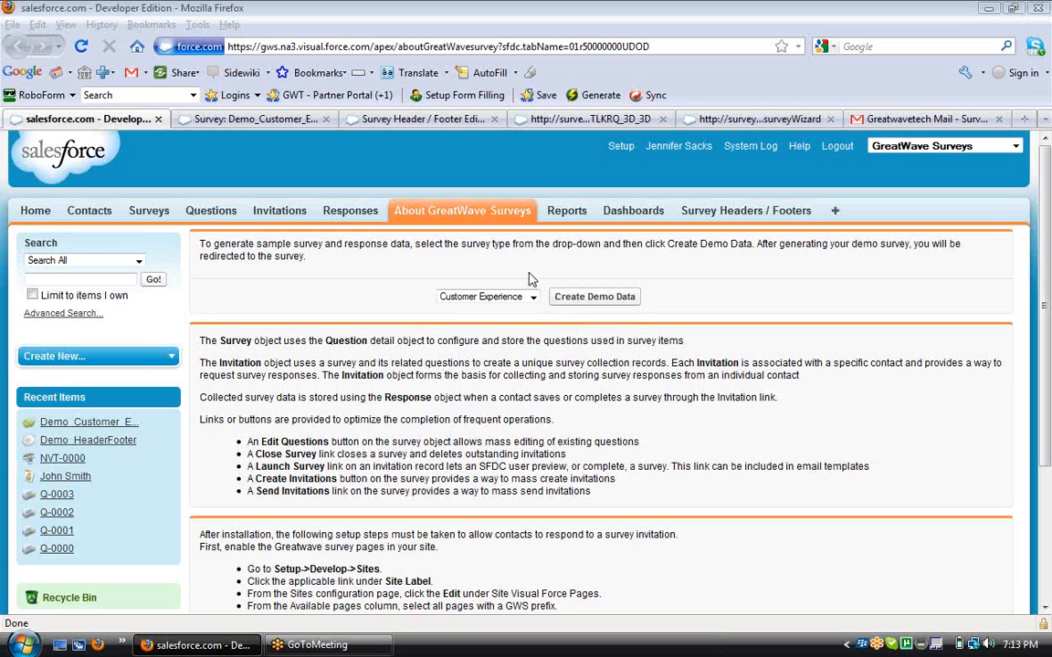
Check the Header / Footer assigned to the Demo_Customer_Experience survey and the header content in its edit form
click(261, 119)
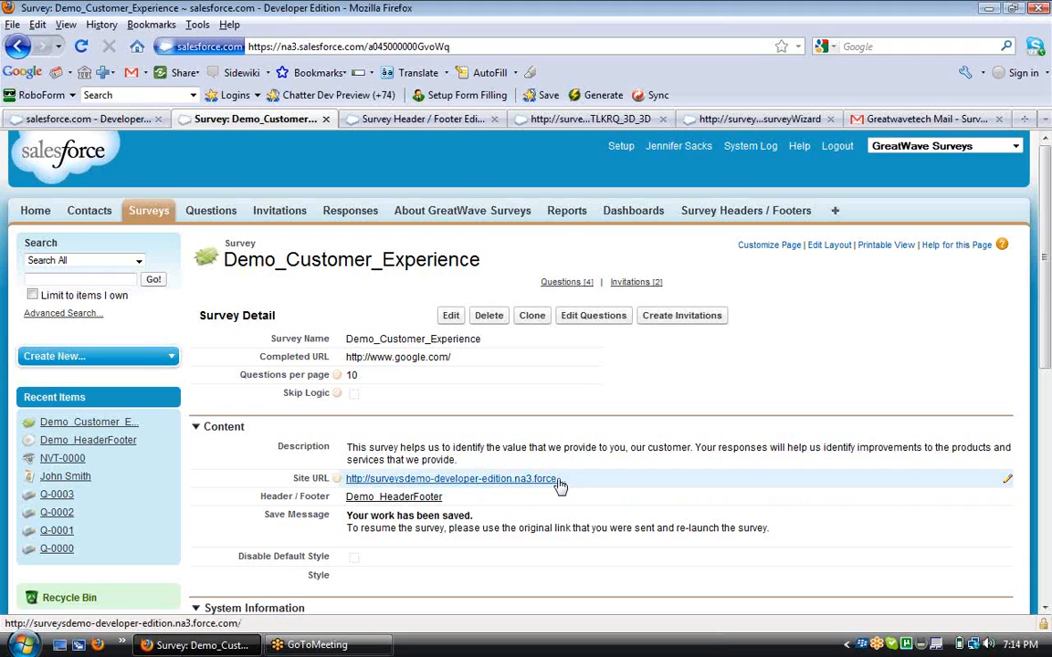
double_click(448, 499)
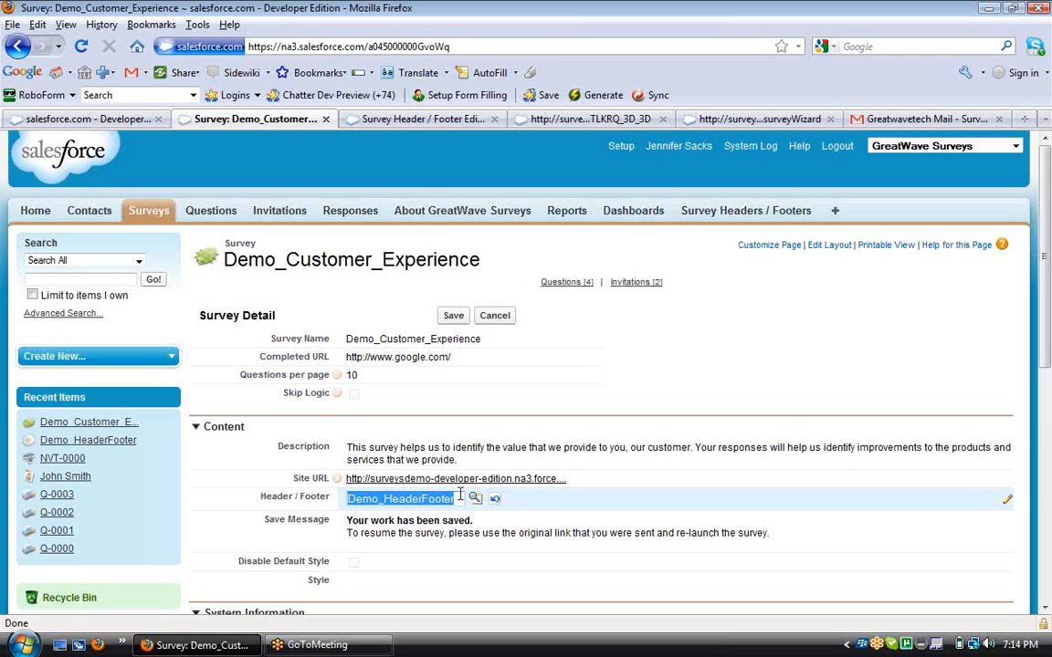
click(414, 120)
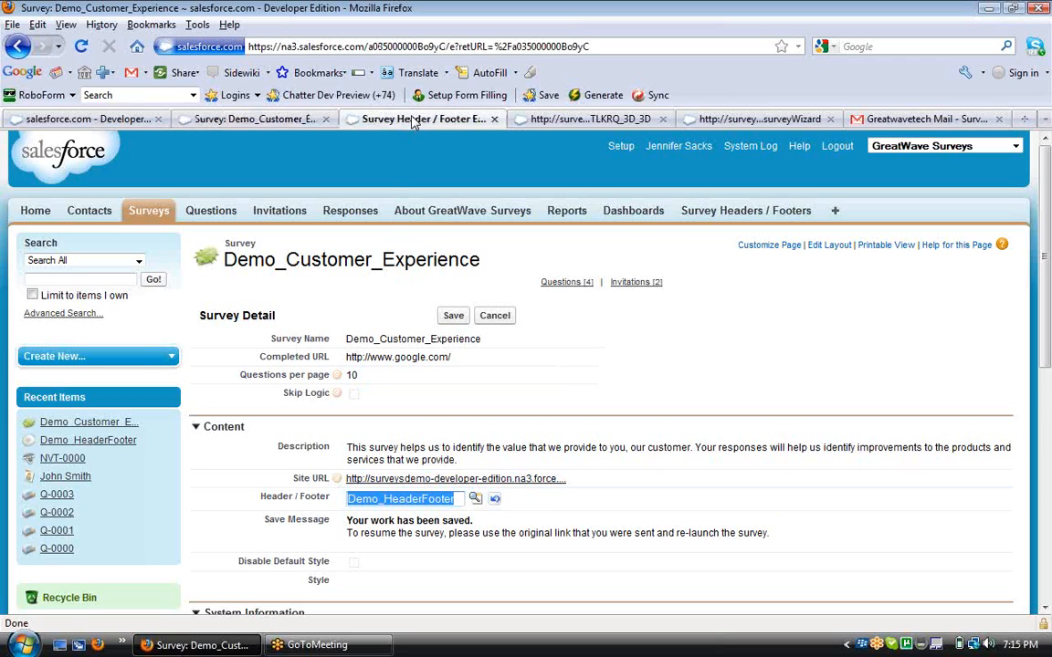
click(566, 464)
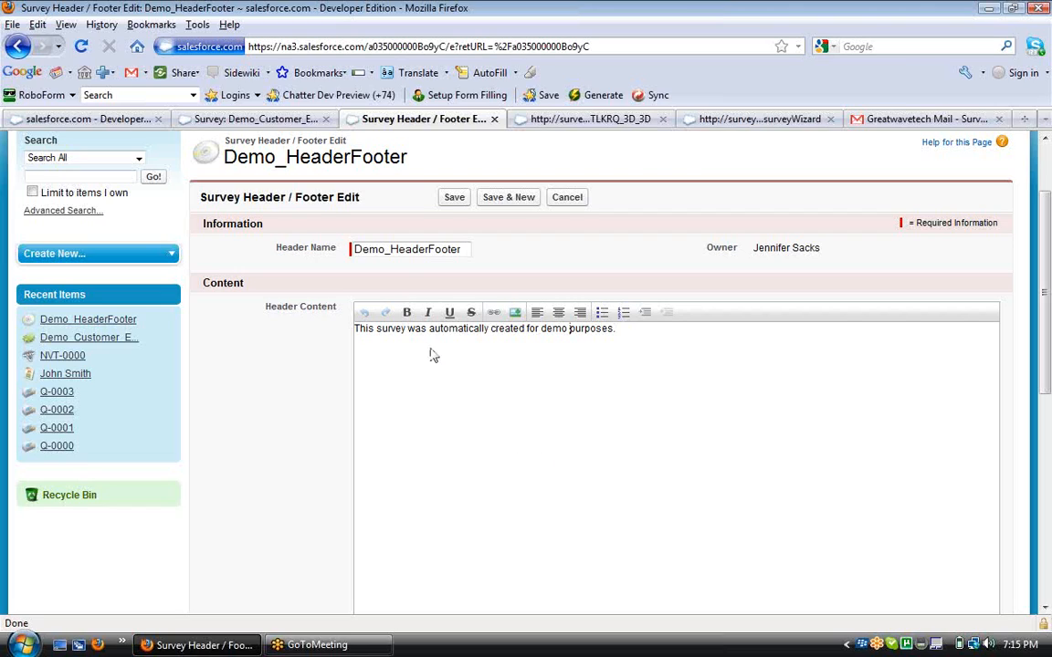
click(247, 120)
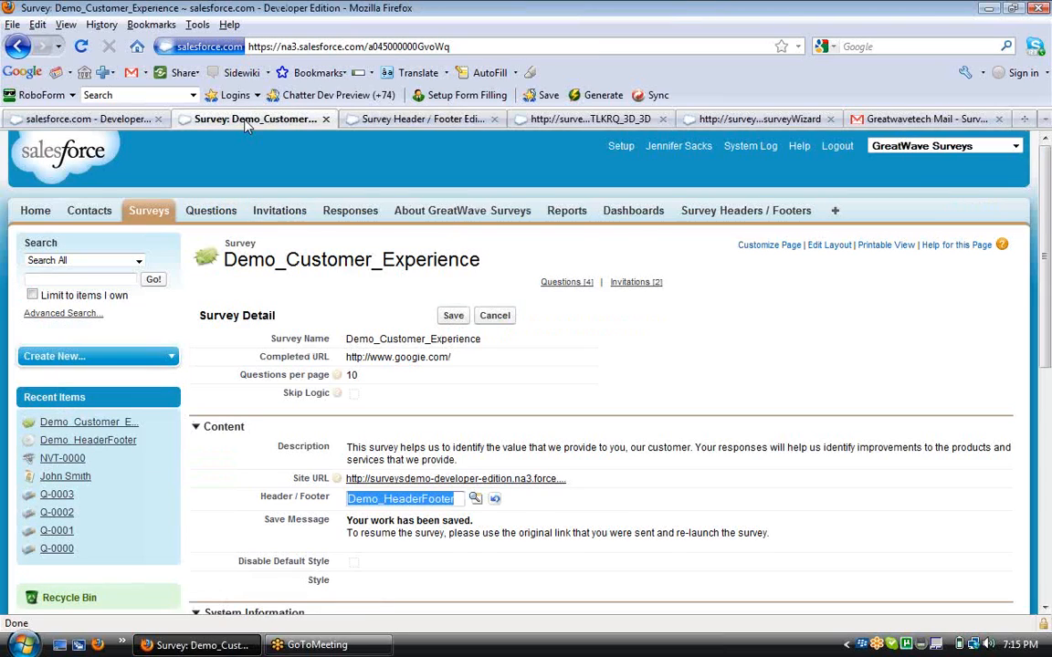
click(629, 532)
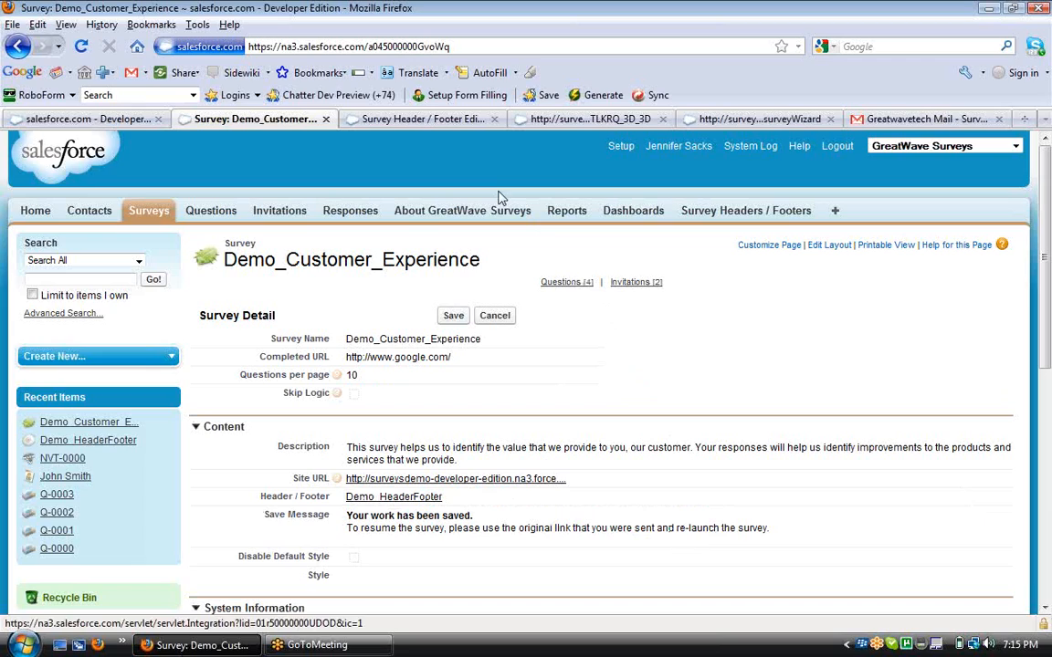
Save the filled-in survey response for completion at another time and view the survey's save message page
click(577, 126)
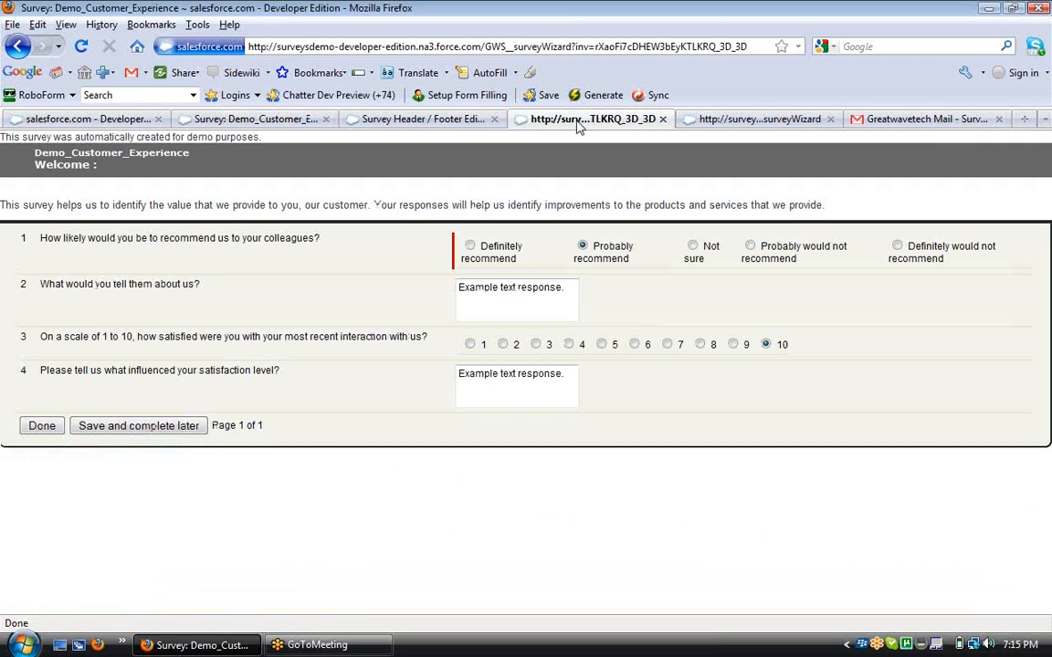
click(202, 427)
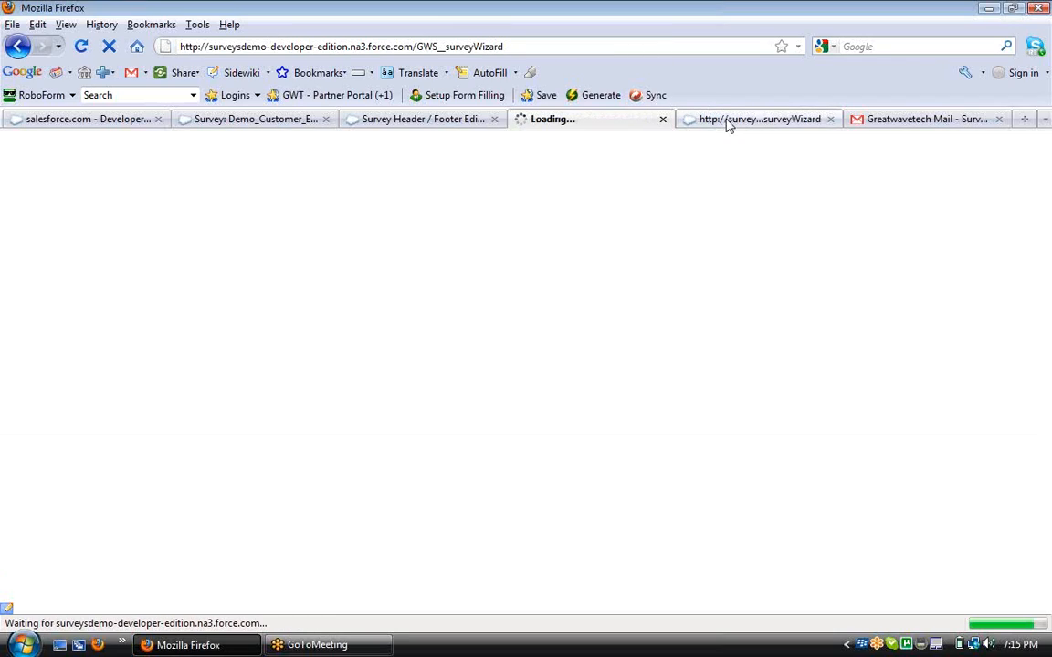
click(729, 120)
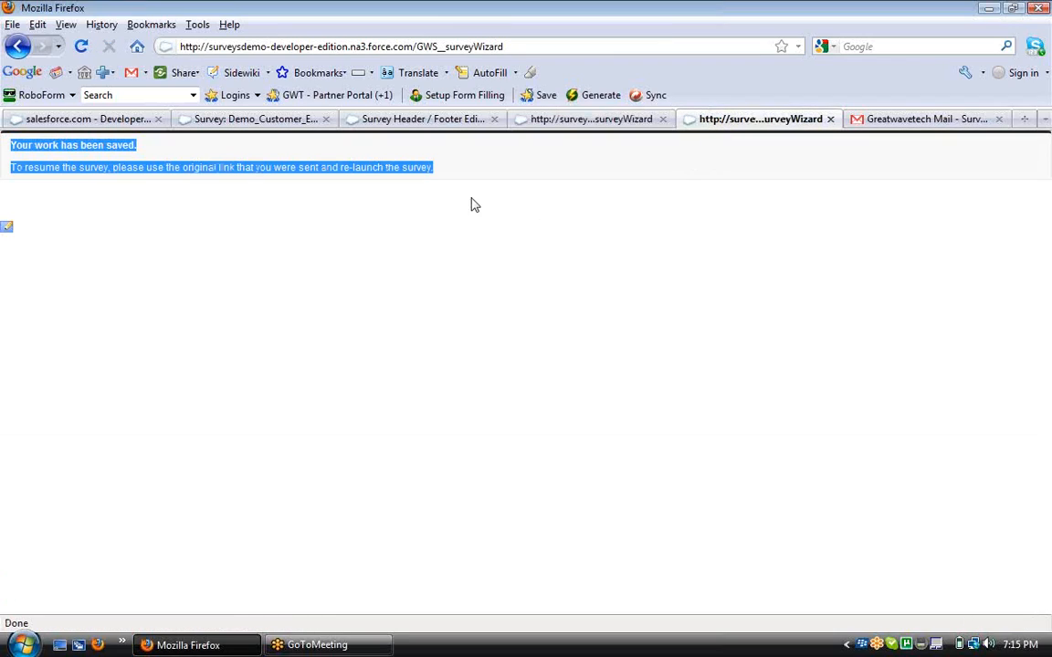
click(358, 220)
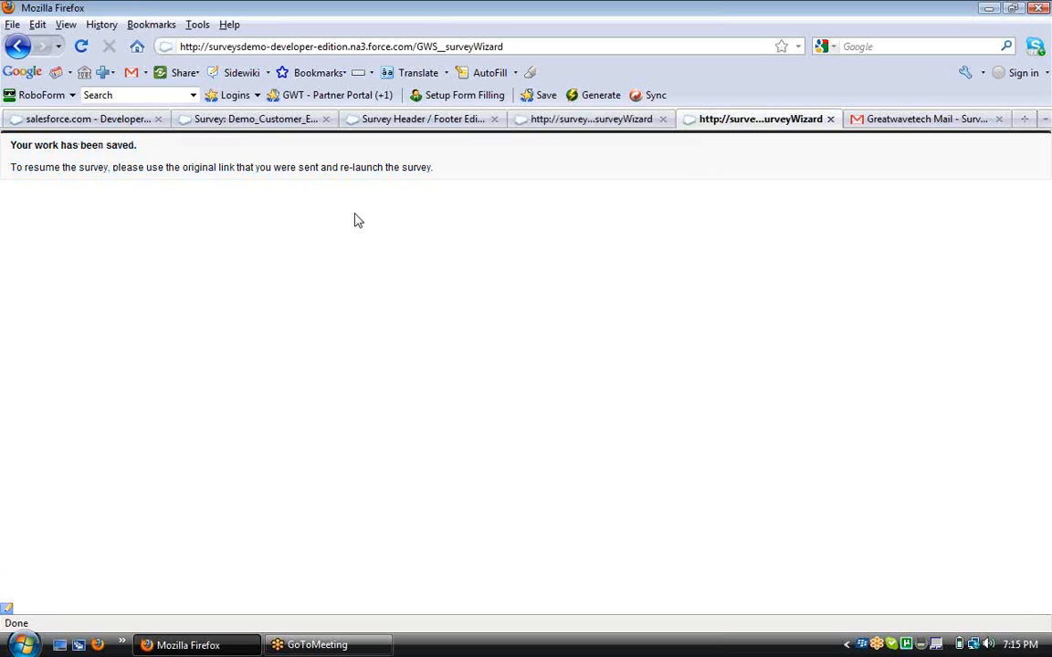
Return to the Demo_Customer_Experience survey record and open question Q-0000 from its question list
click(223, 126)
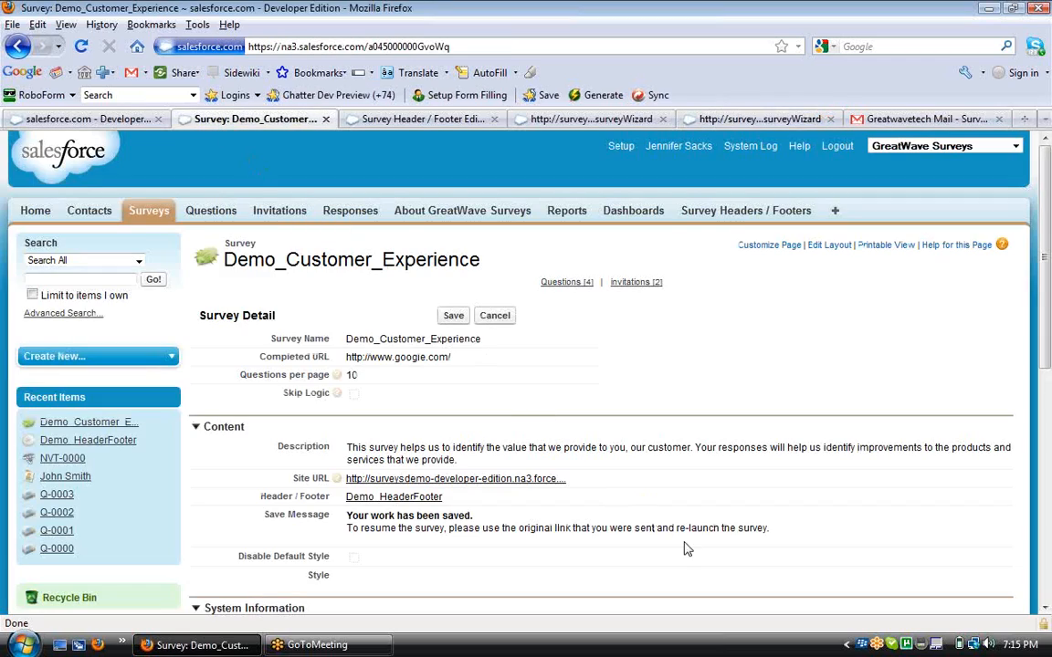
scroll(570, 467, down, 2)
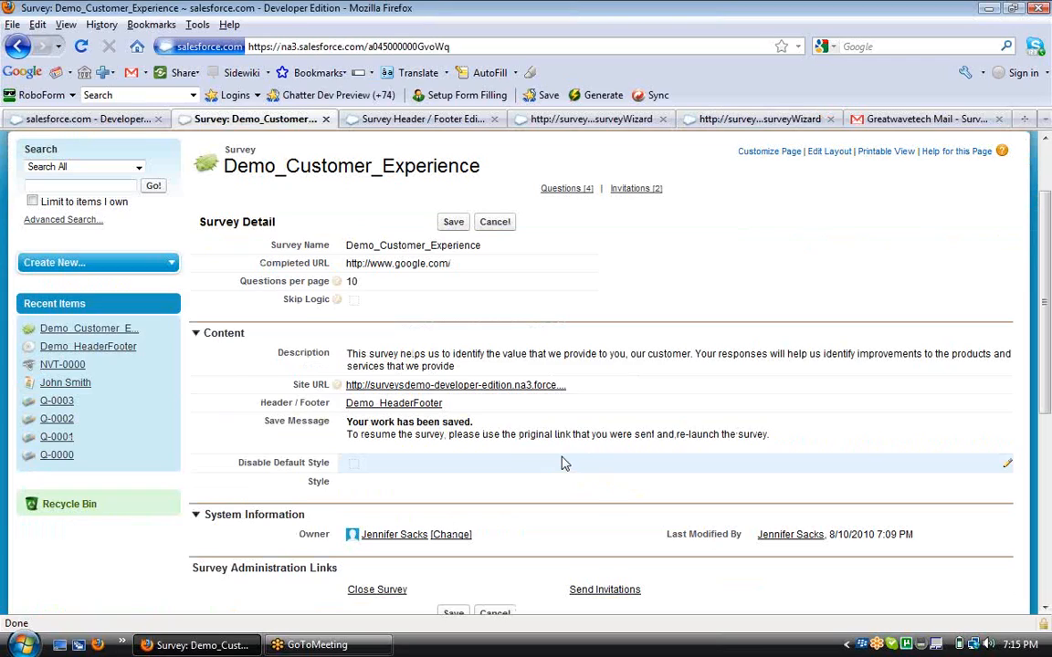
scroll(562, 464, down, 2)
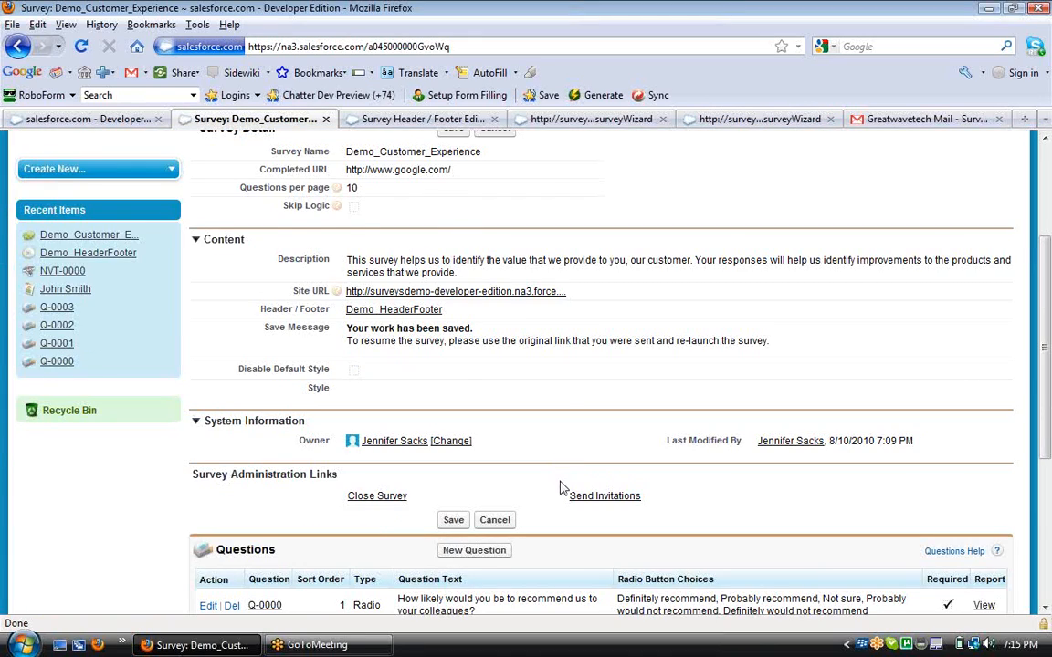
scroll(563, 488, down, 2)
scroll(562, 488, down, 2)
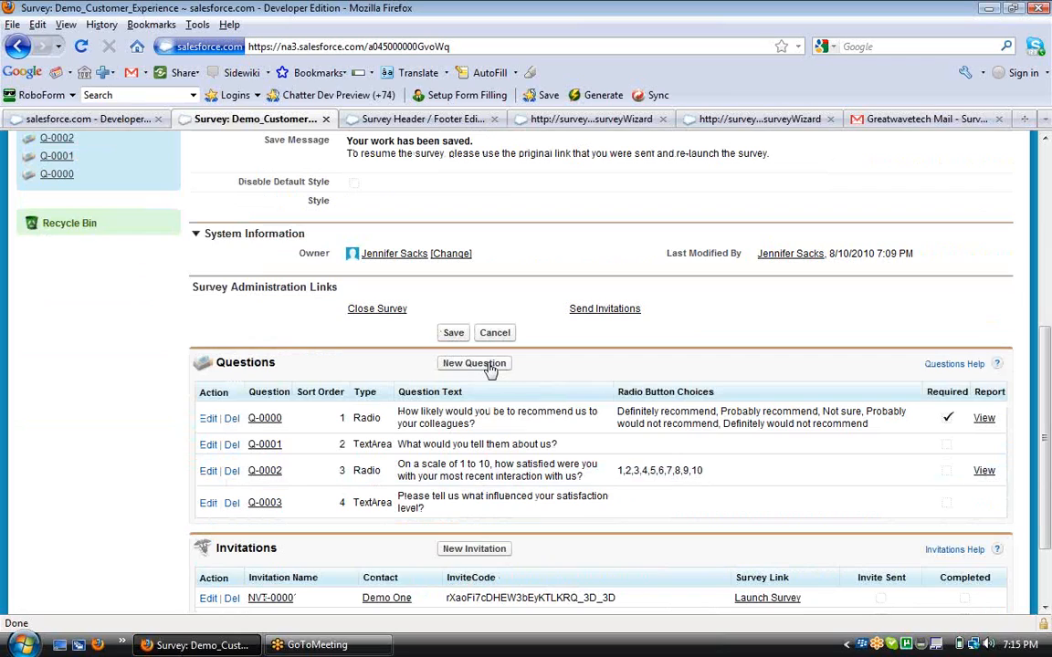
click(263, 418)
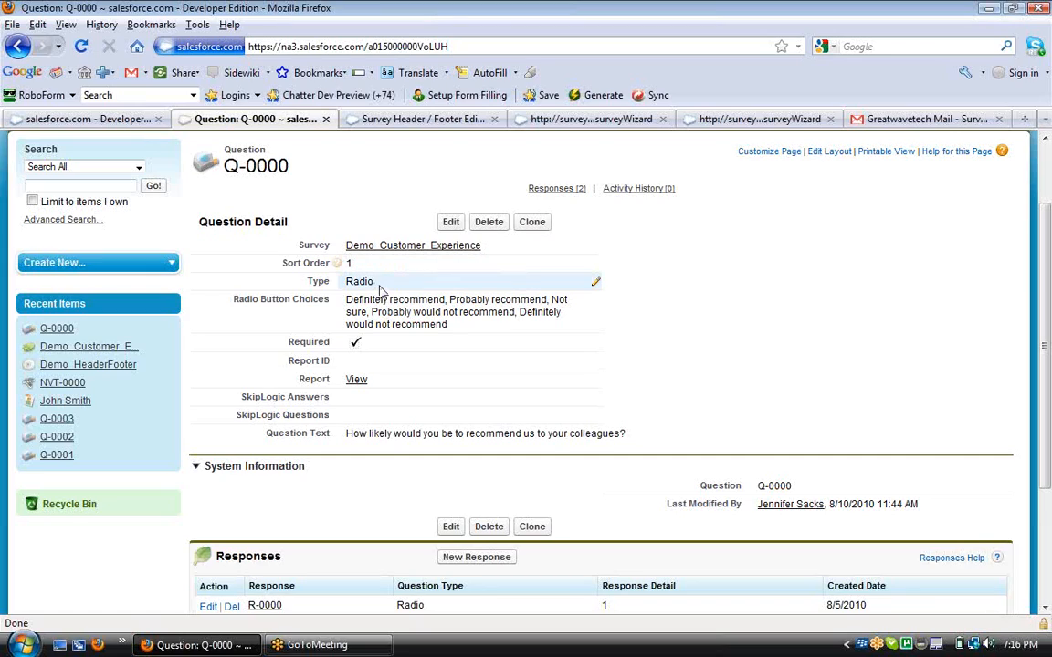
Examine the available question types for Q-0000, keep Radio, and save the question
double_click(380, 285)
click(397, 284)
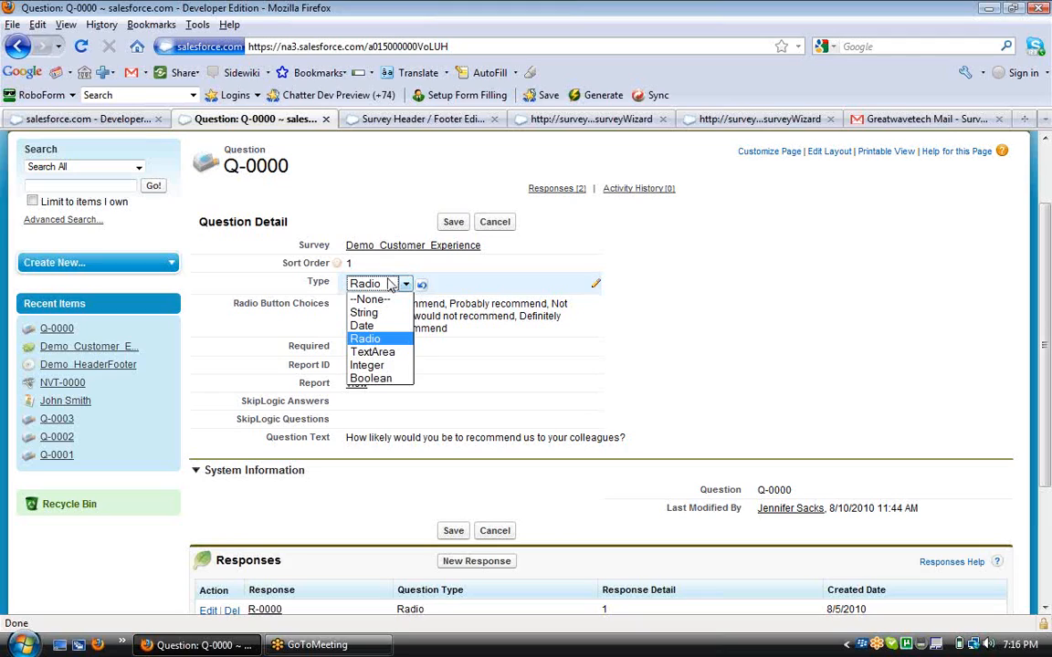
click(389, 285)
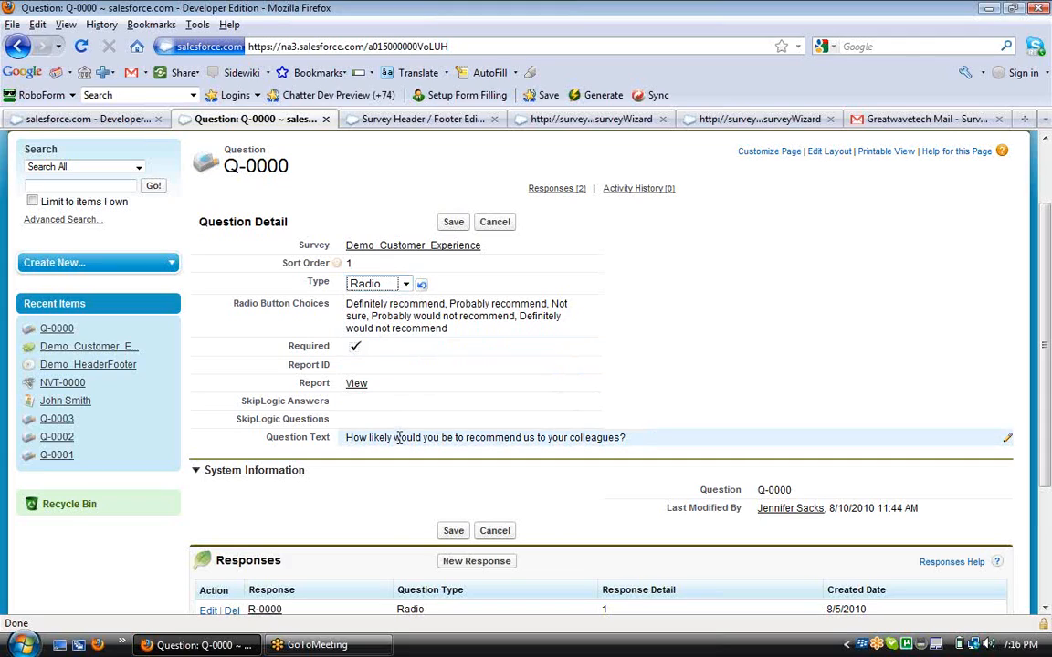
click(454, 221)
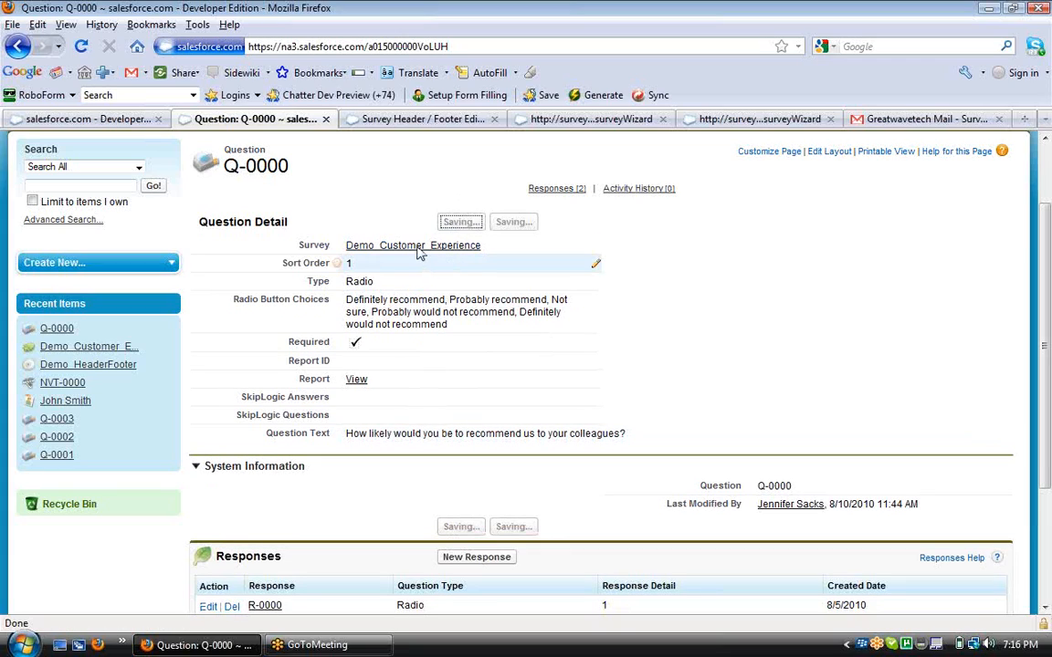
Return to the parent survey and open all its questions for mass editing
click(426, 256)
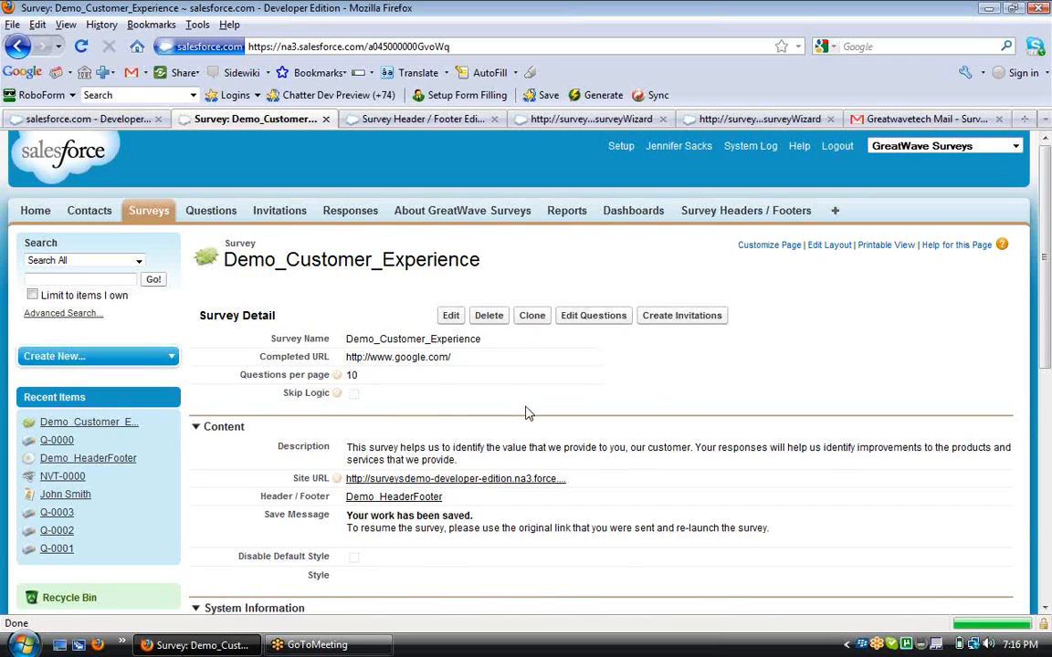
scroll(524, 415, down, 5)
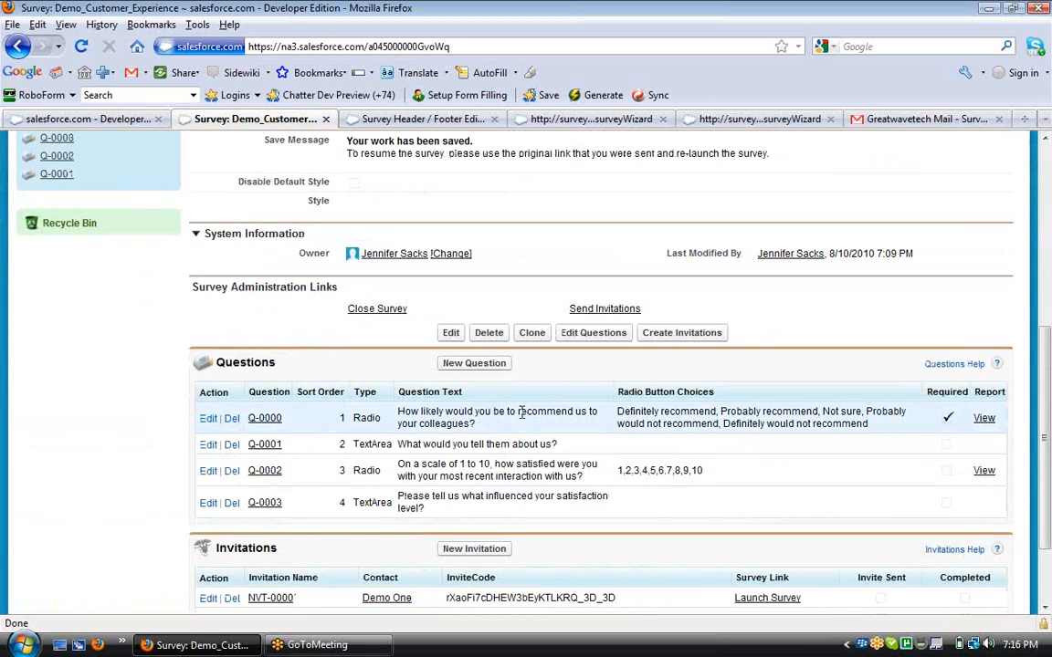
scroll(524, 415, down, 2)
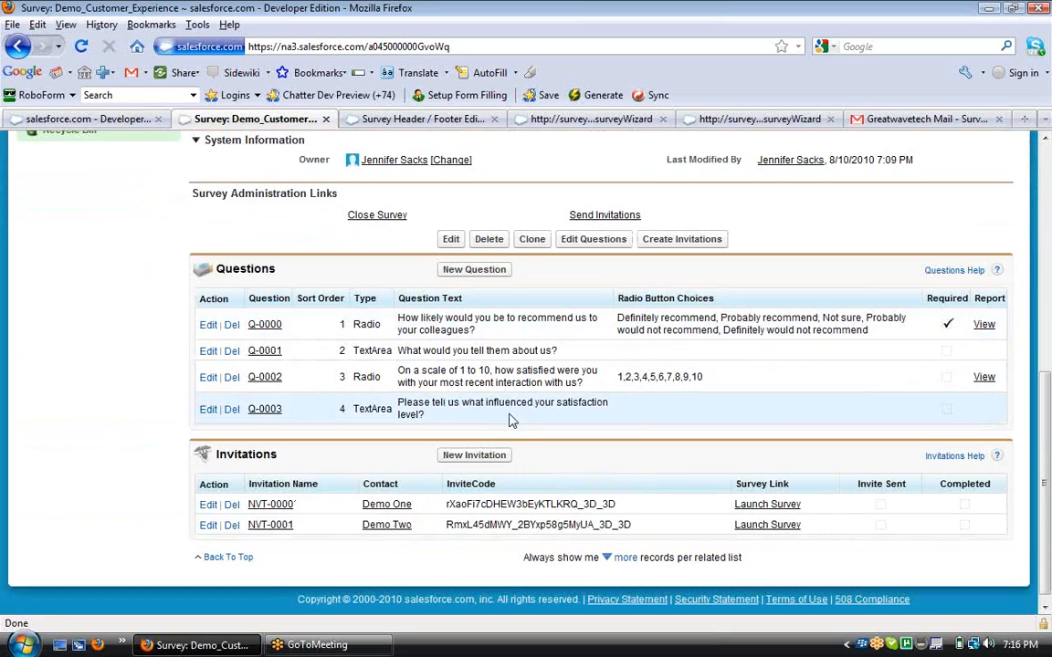
click(589, 240)
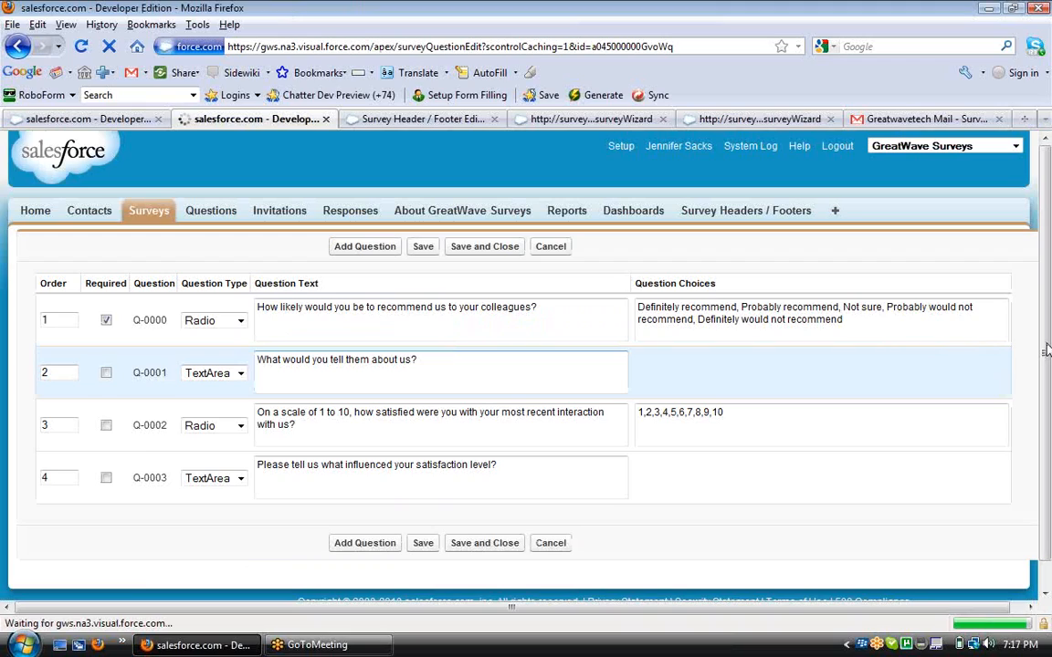
Add a blank question row below the four existing questions, and cancel the mass edit
scroll(50, 310, down, 1)
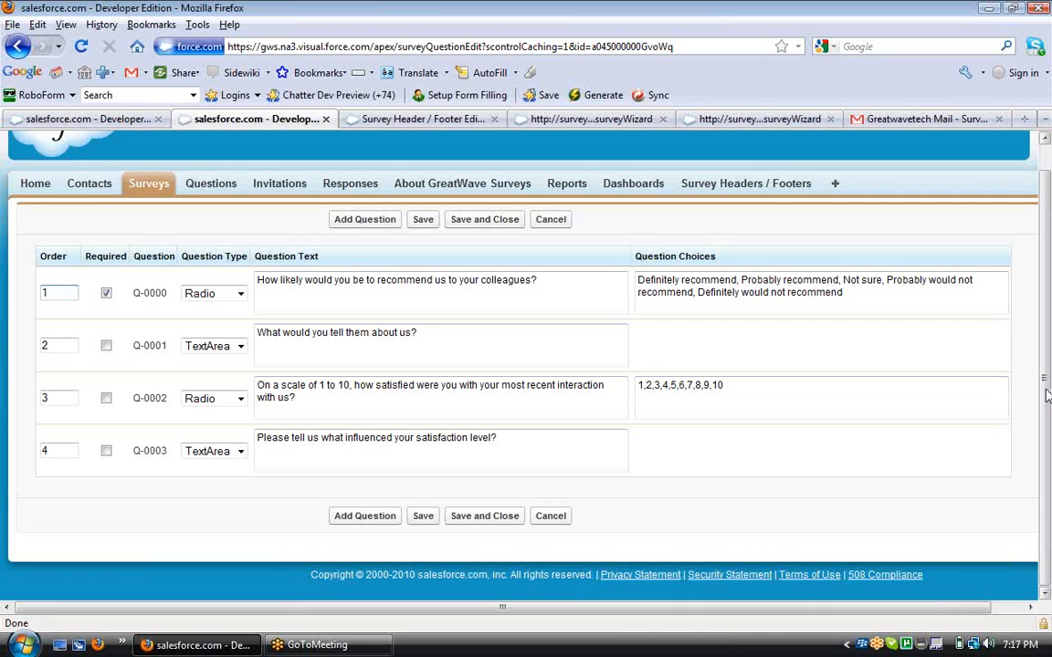
click(55, 298)
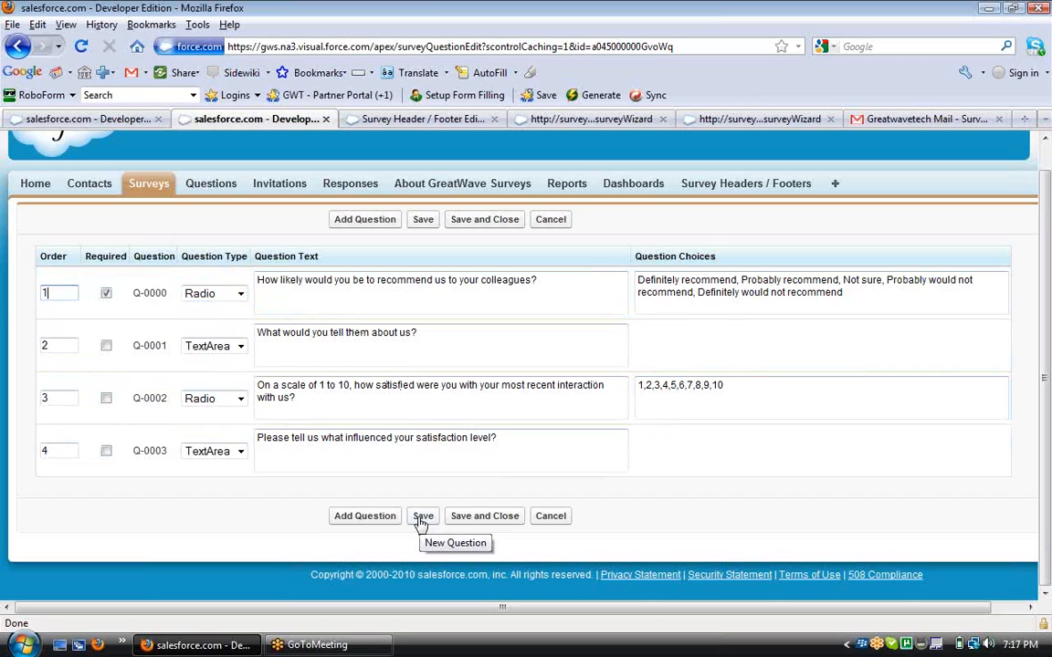
click(356, 521)
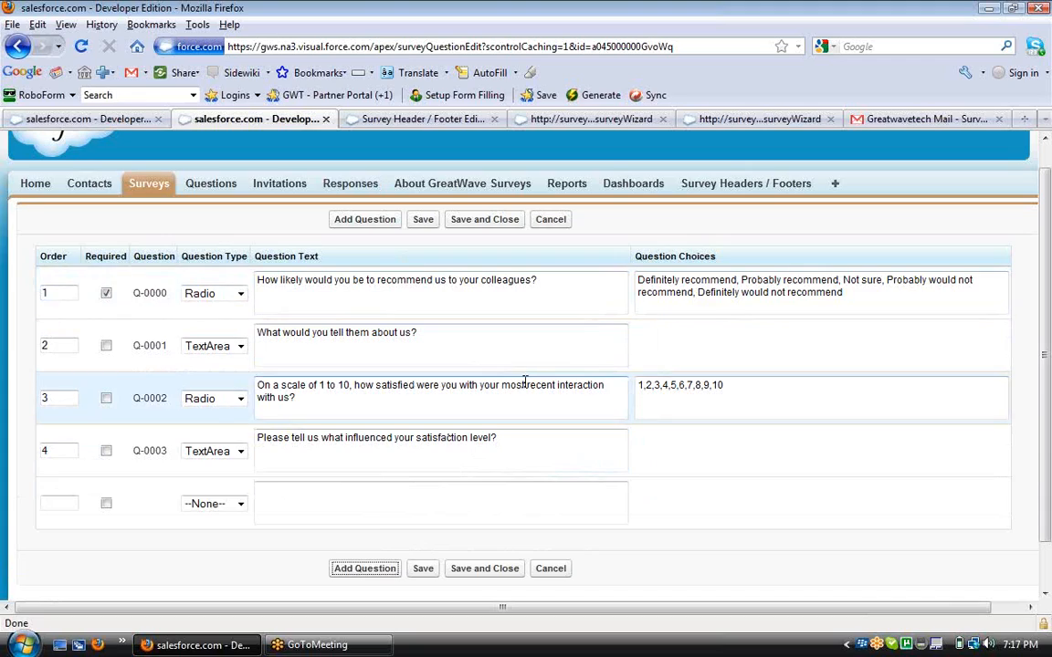
click(548, 569)
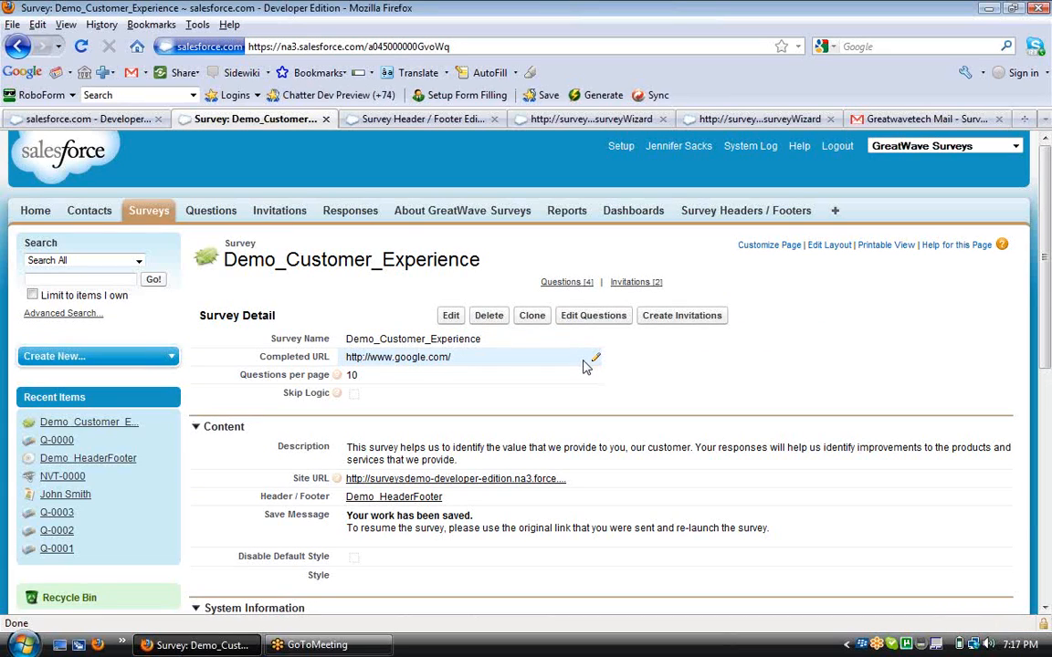
Start creating invitations for the survey and check the available contact views, keeping New Last Week
scroll(585, 365, down, 2)
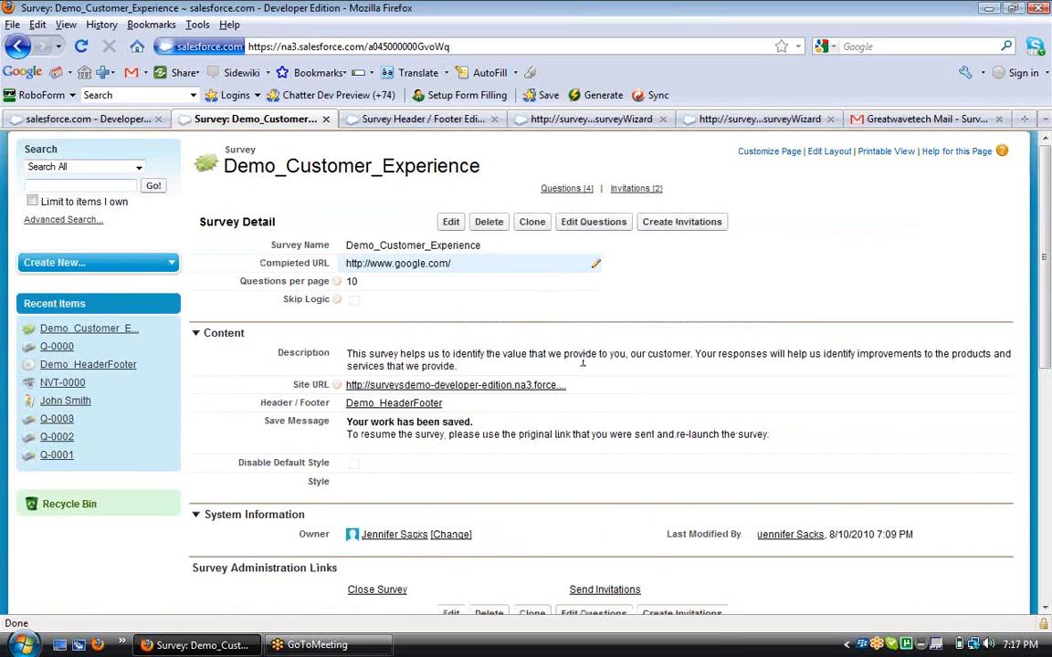
scroll(583, 364, down, 4)
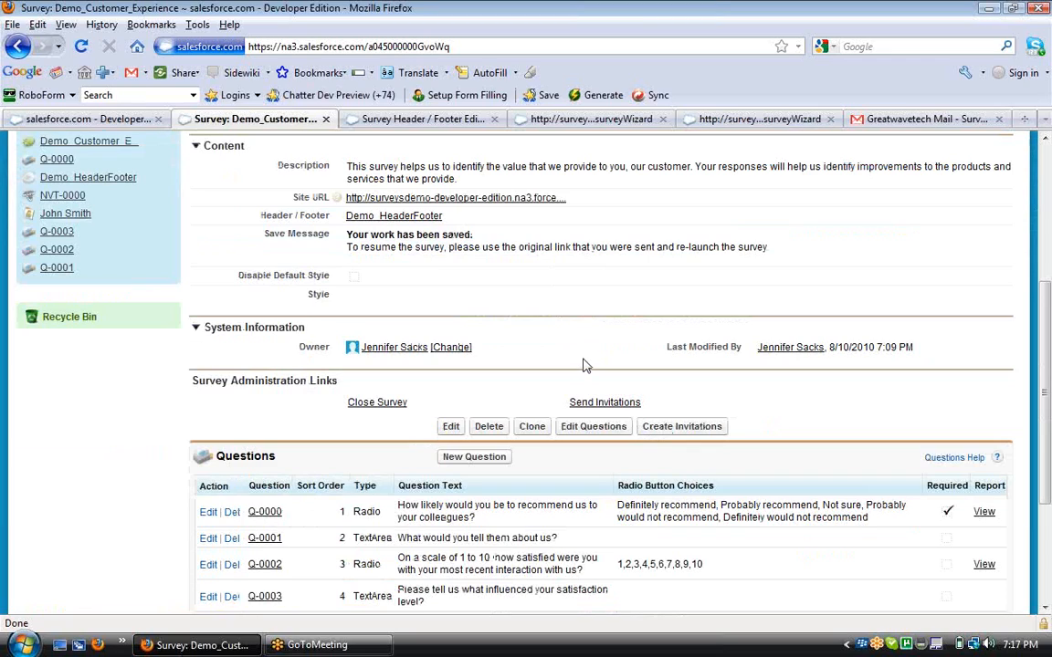
scroll(585, 365, down, 4)
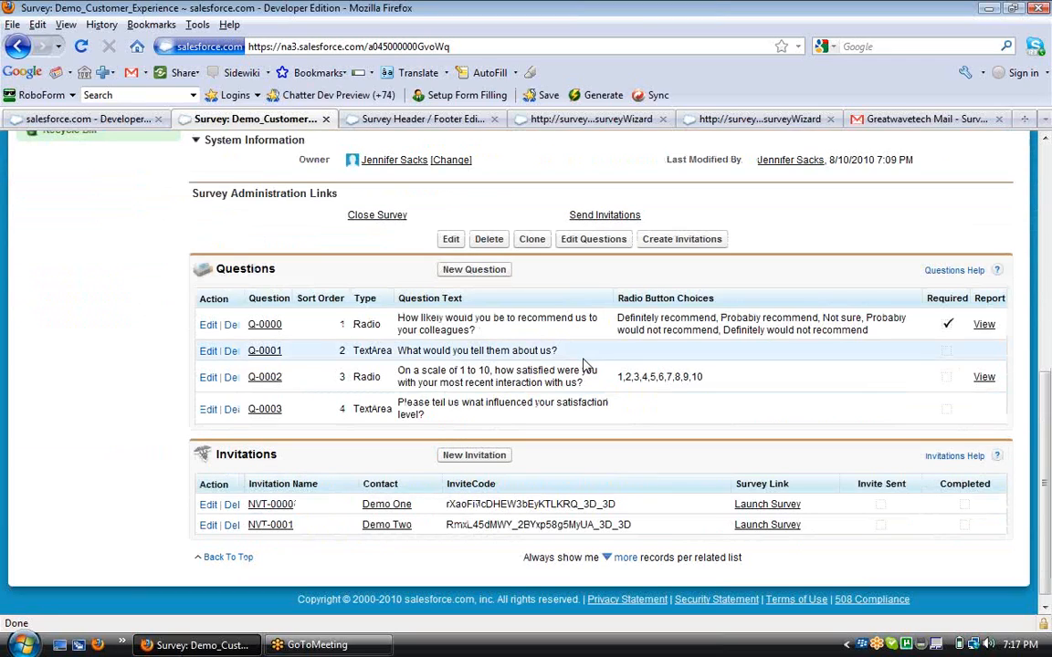
click(682, 241)
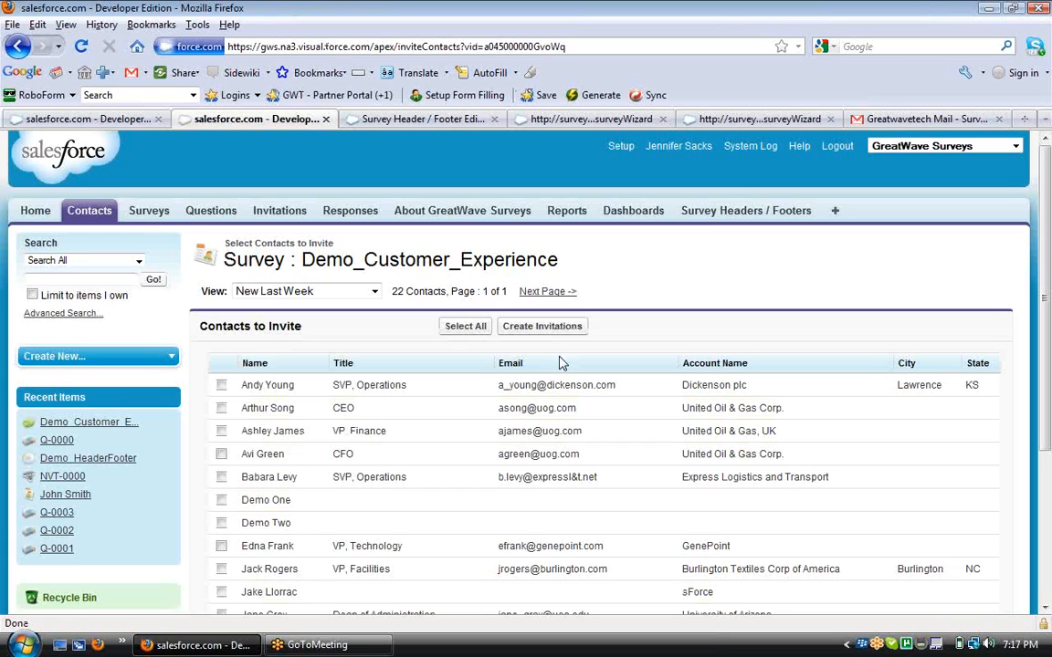
click(362, 292)
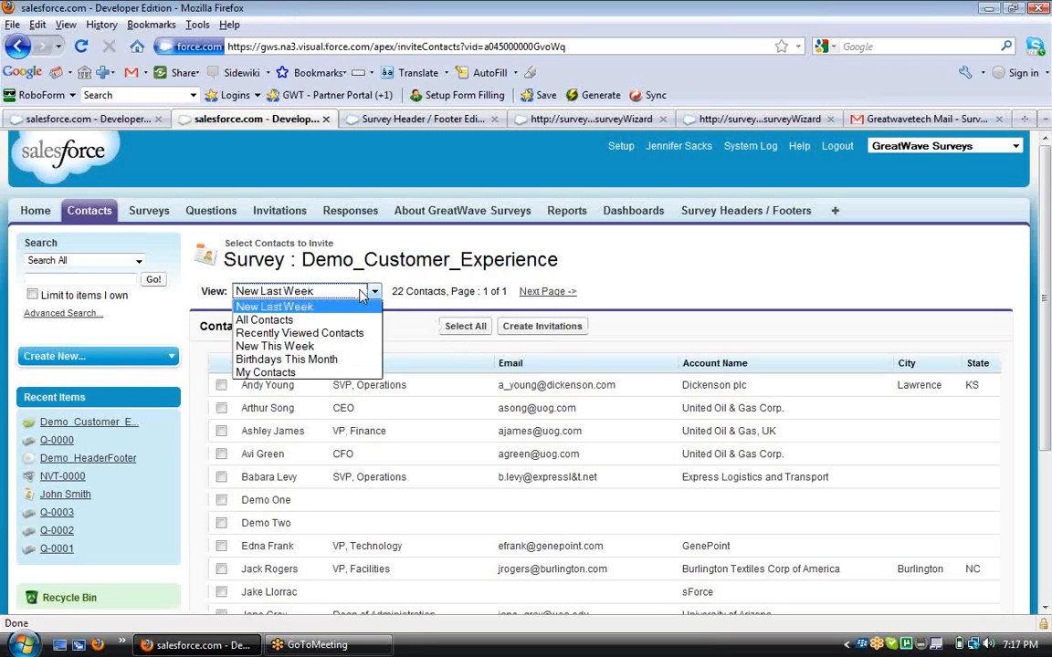
click(364, 291)
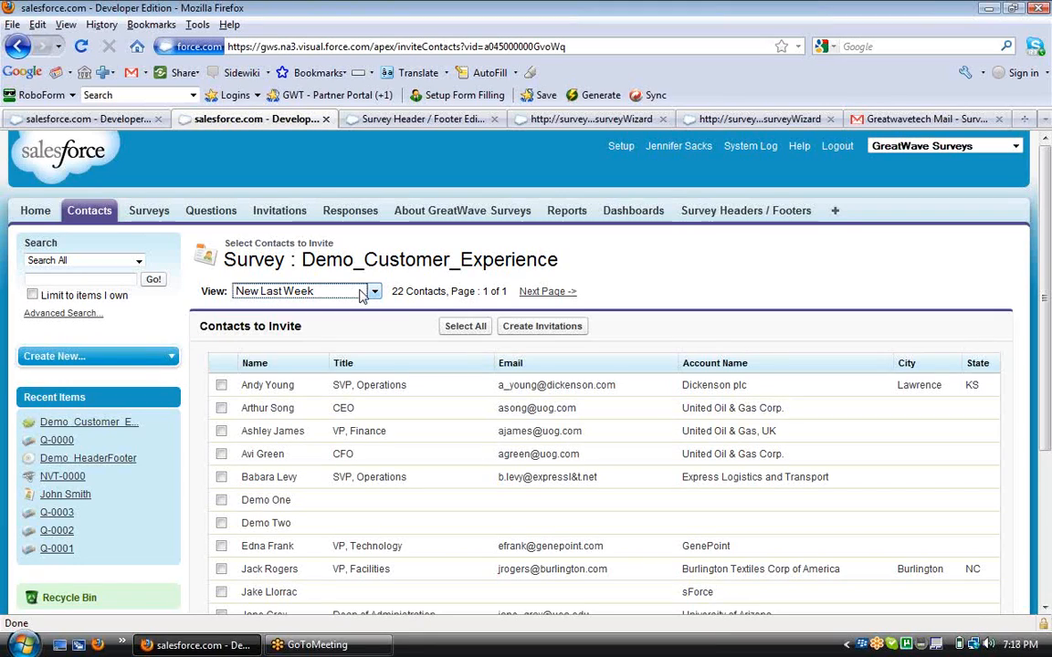
Create a survey invitation for the Dickenson plc contact and check the survey's invitation list
click(222, 385)
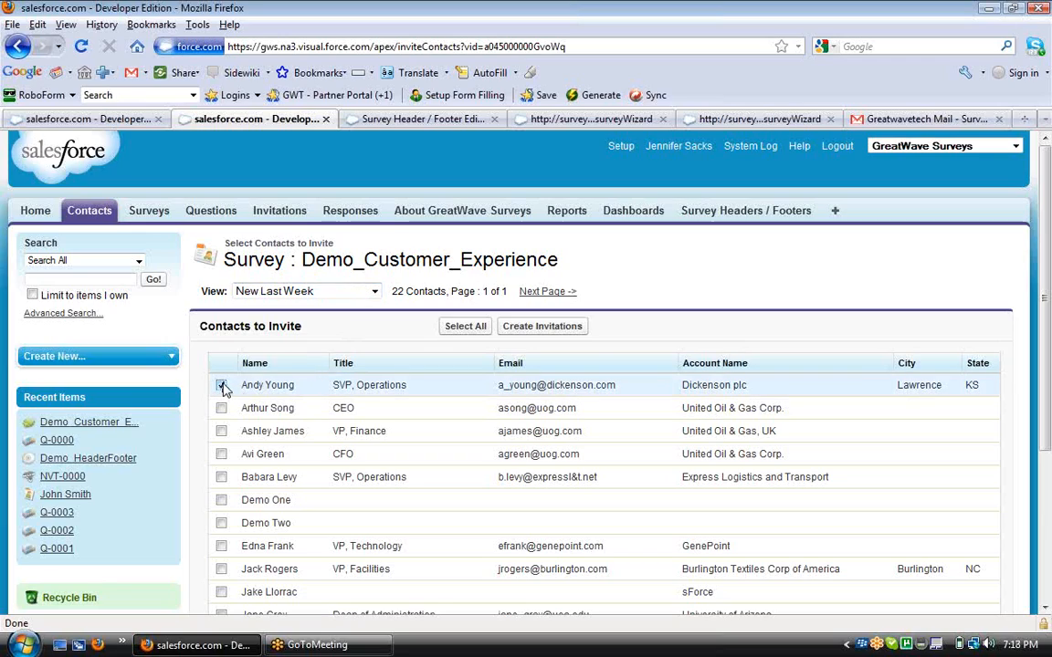
click(566, 332)
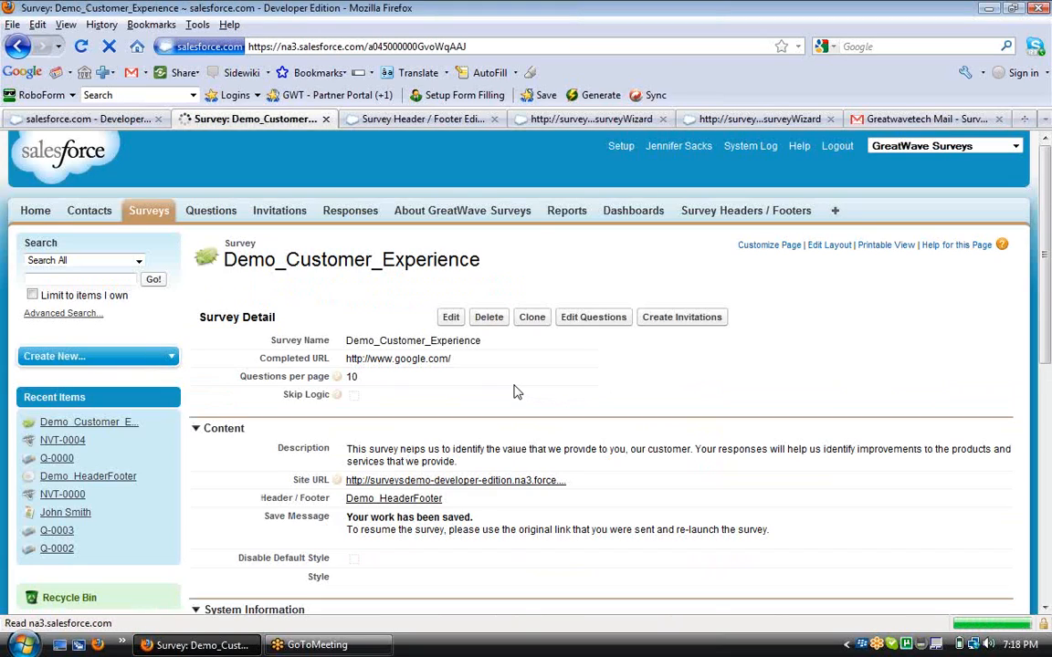
drag(1047, 286, 1047, 452)
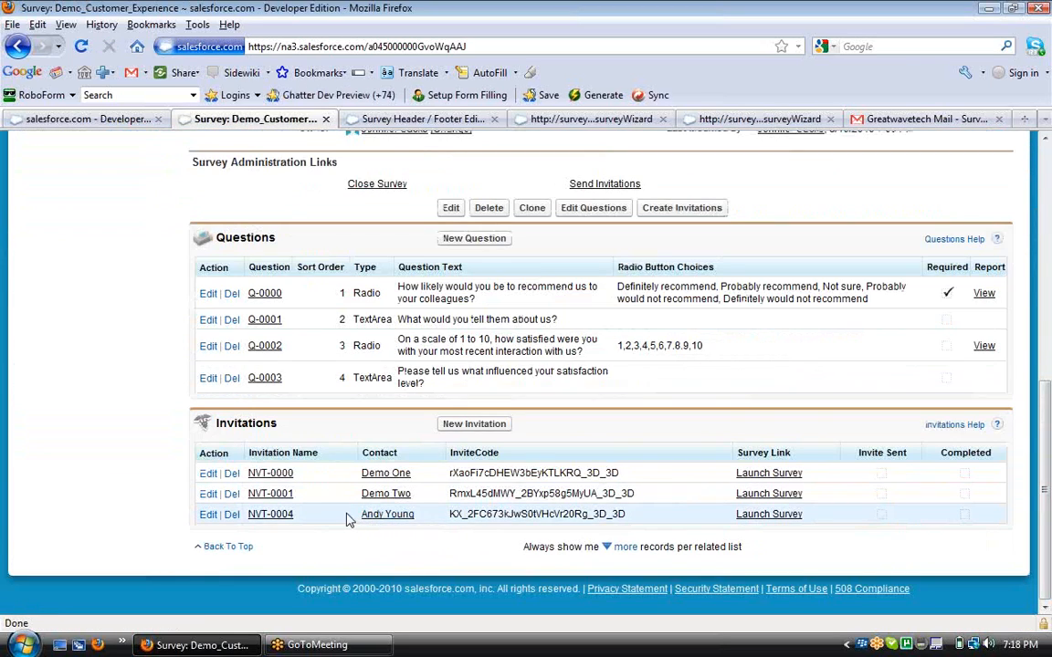
Start sending the survey's invitations, select the Dickenson plc contact and check the available email templates, keeping Survey App Install
click(610, 186)
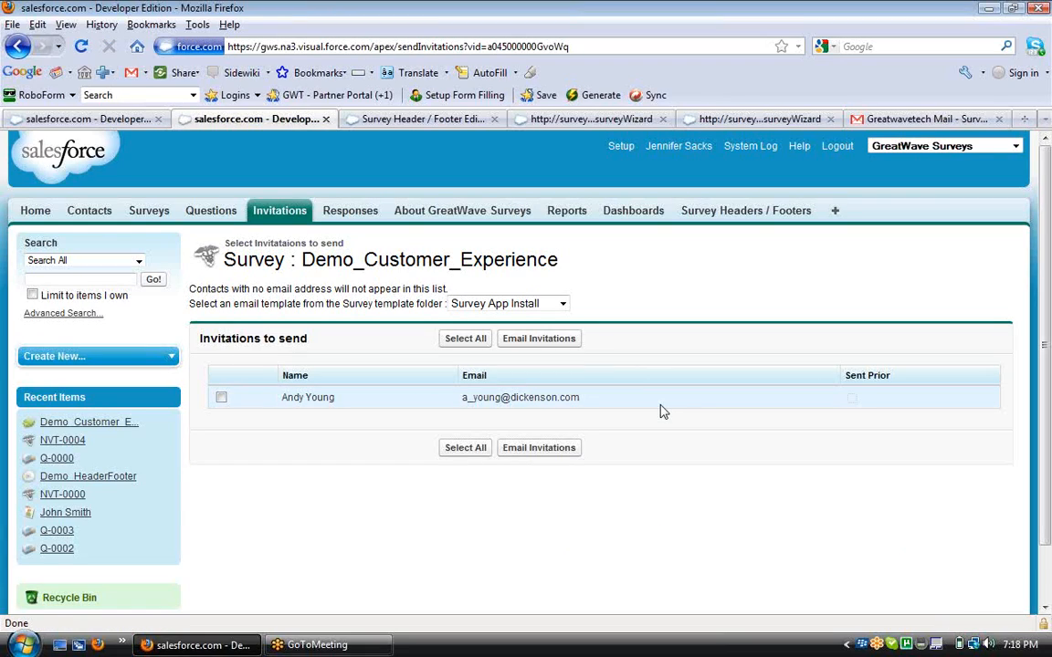
click(221, 397)
click(498, 303)
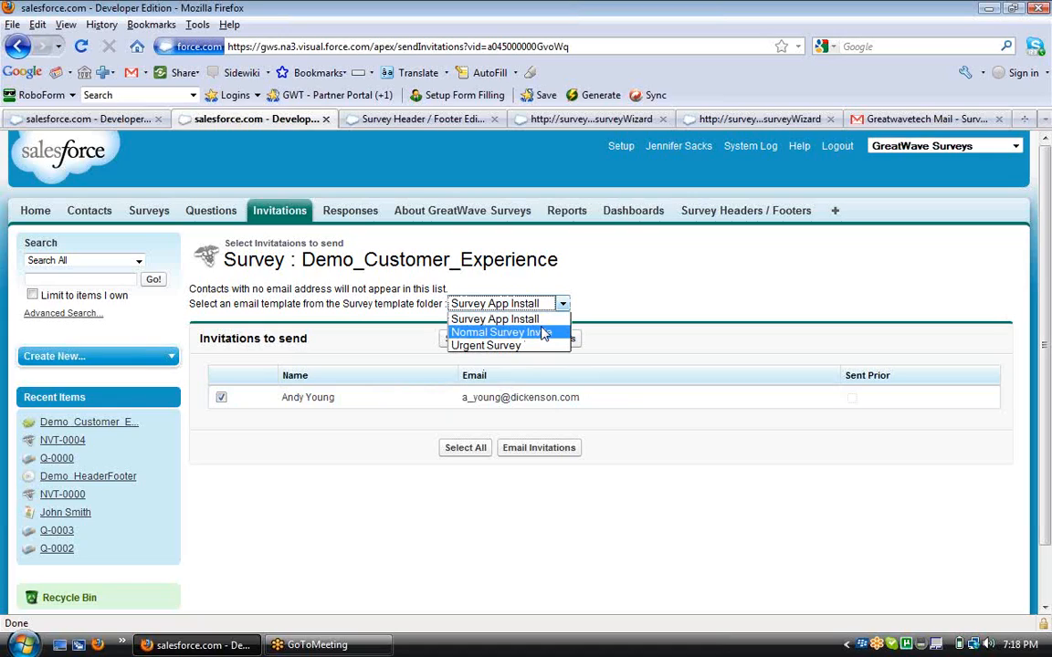
click(674, 403)
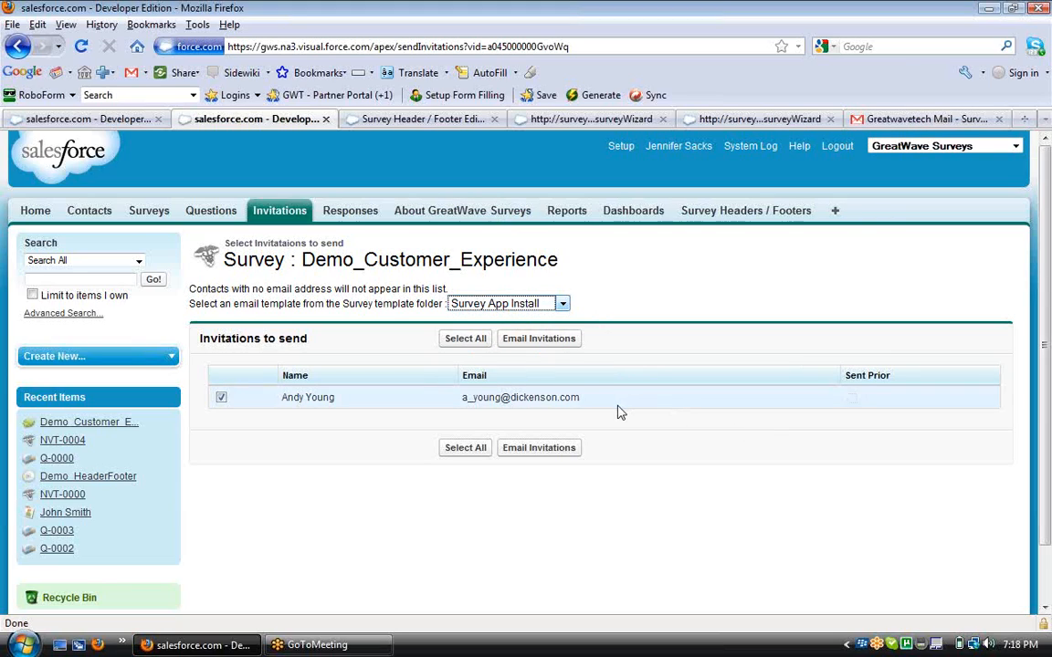
Switch to Gmail to view the received Demo_Customer_Experience invitation email, and return to the Salesforce invitation sending page
click(923, 118)
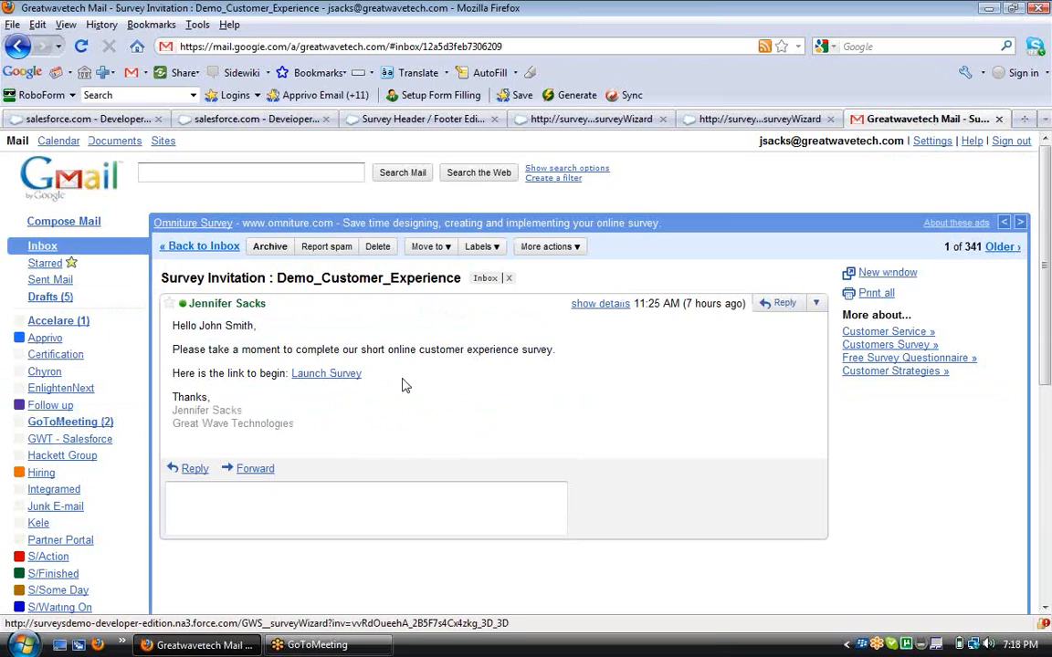
click(193, 117)
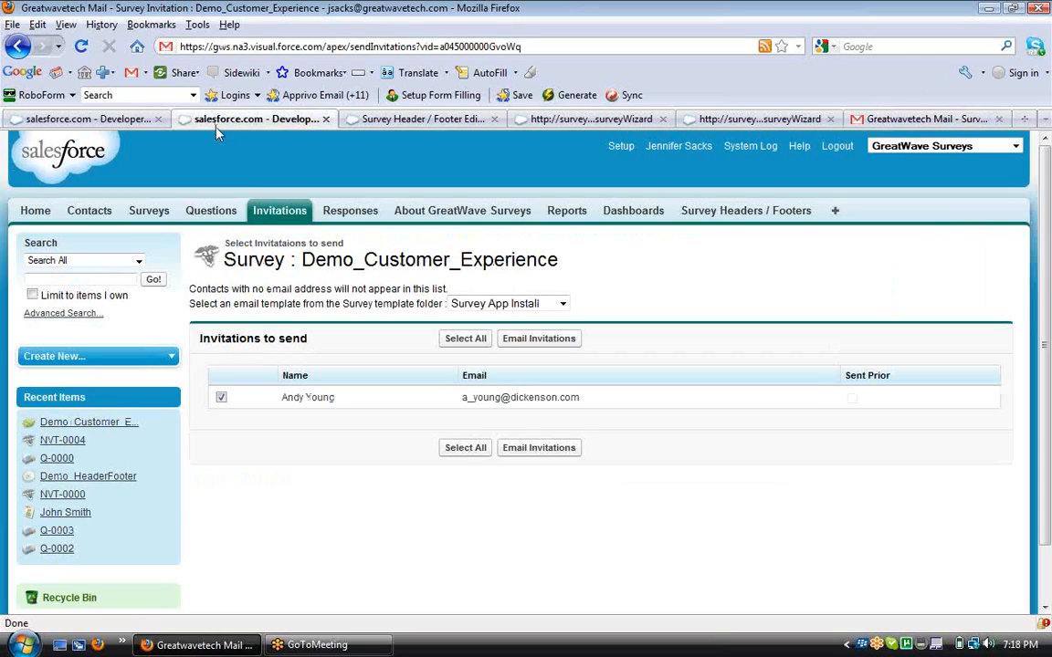
Open invitation NVT-0000 from the Demo_Customer_Experience survey and examine its response count and completed status
click(146, 211)
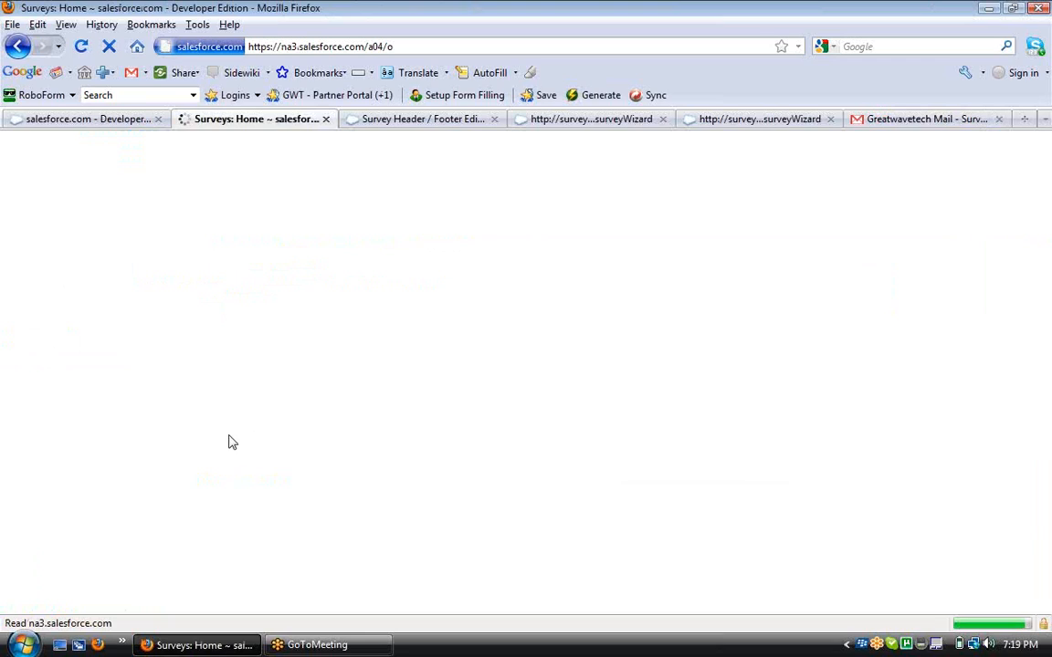
click(272, 382)
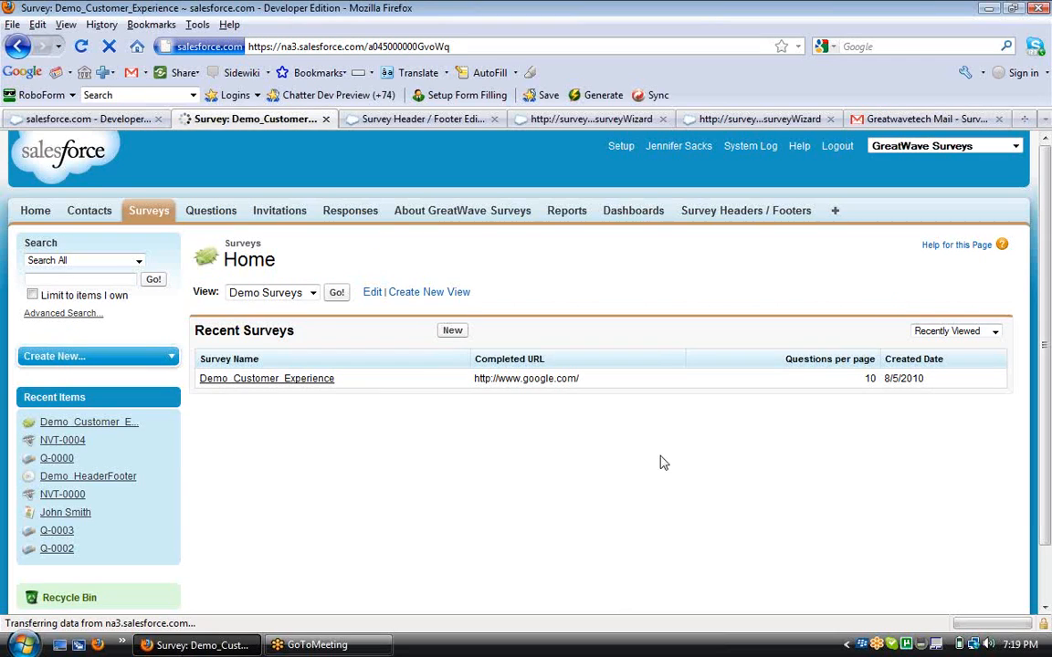
scroll(310, 566, down, 15)
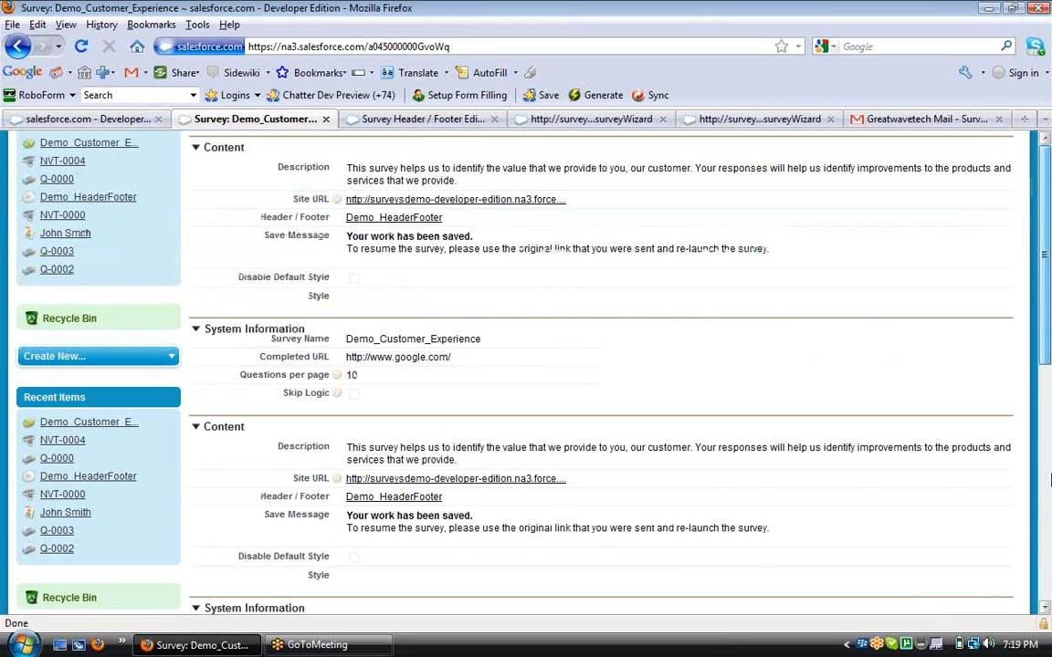
click(268, 473)
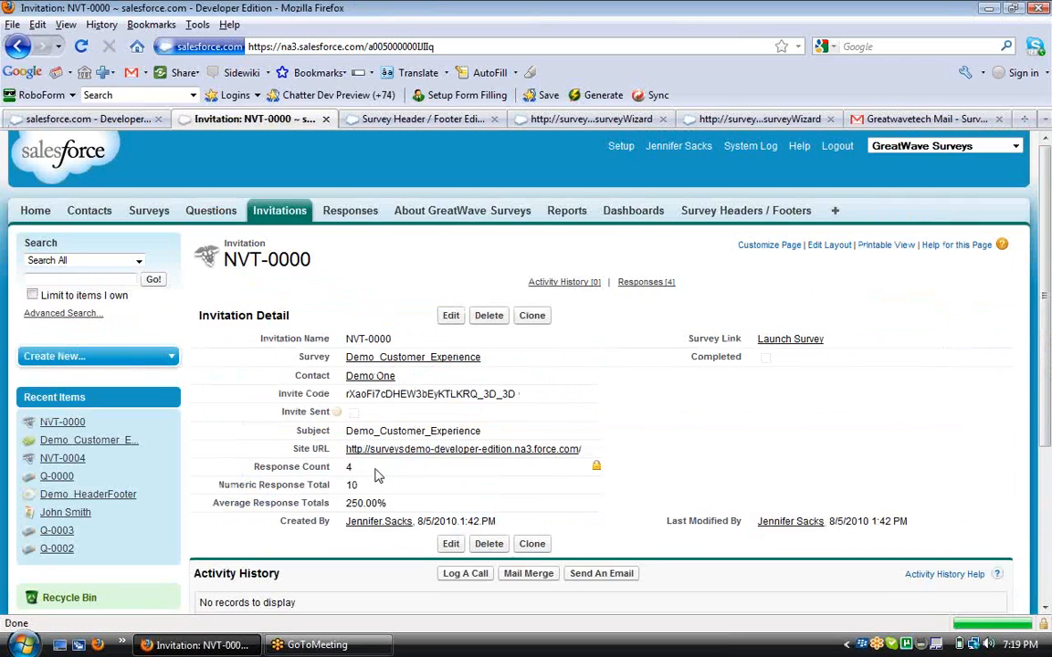
drag(354, 468, 304, 469)
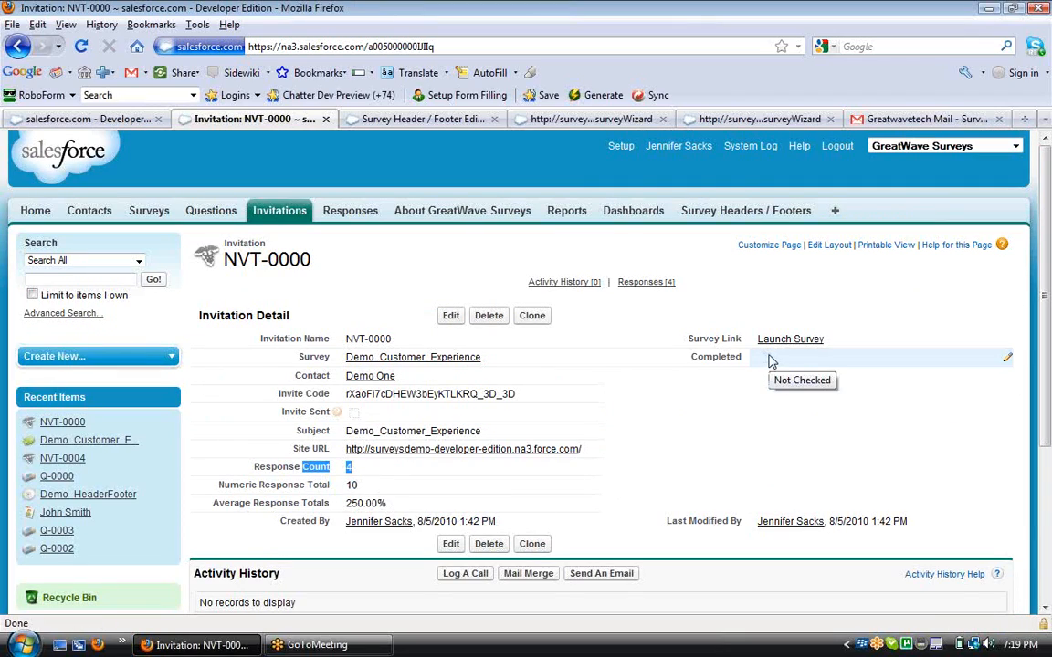
Review the recent survey responses, and return to the Demo_Customer_Experience survey to view its administration links
click(345, 215)
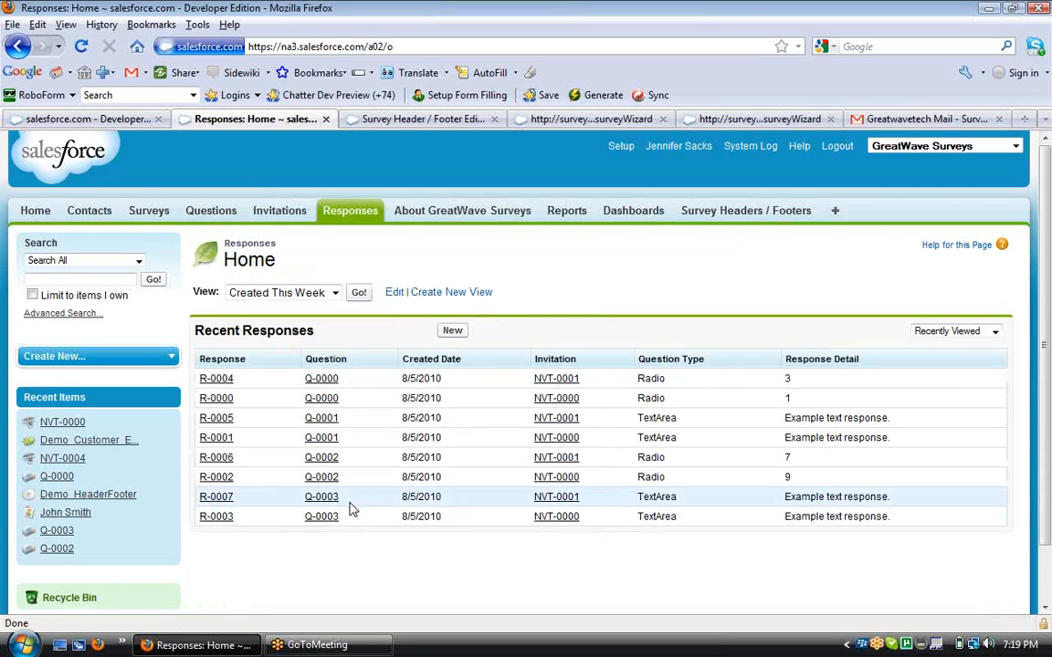
click(79, 441)
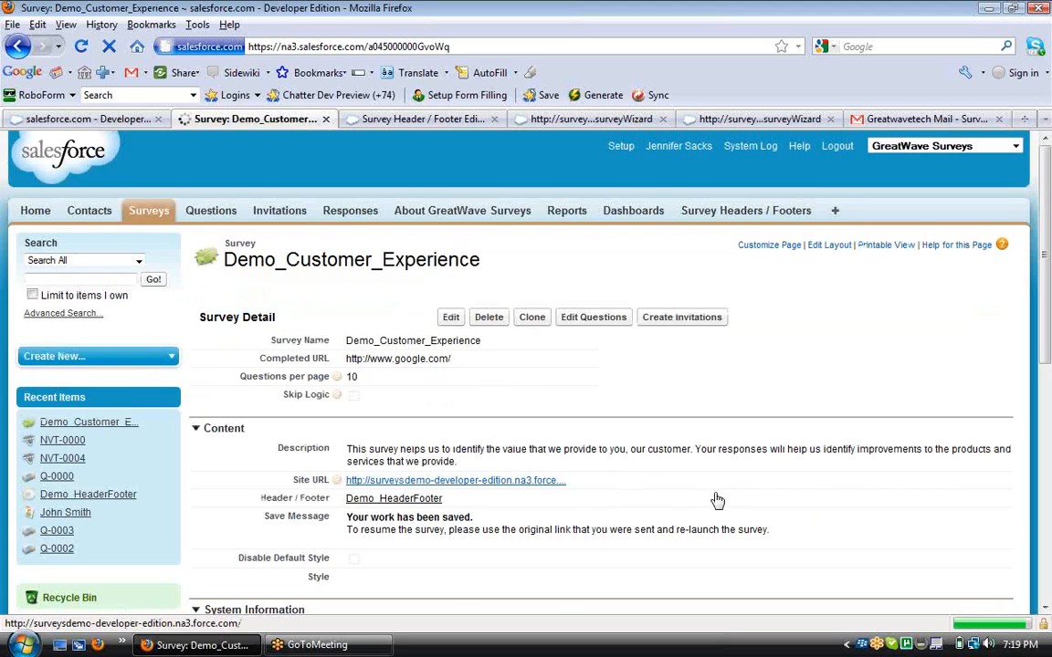
scroll(694, 485, down, 3)
scroll(694, 486, down, 4)
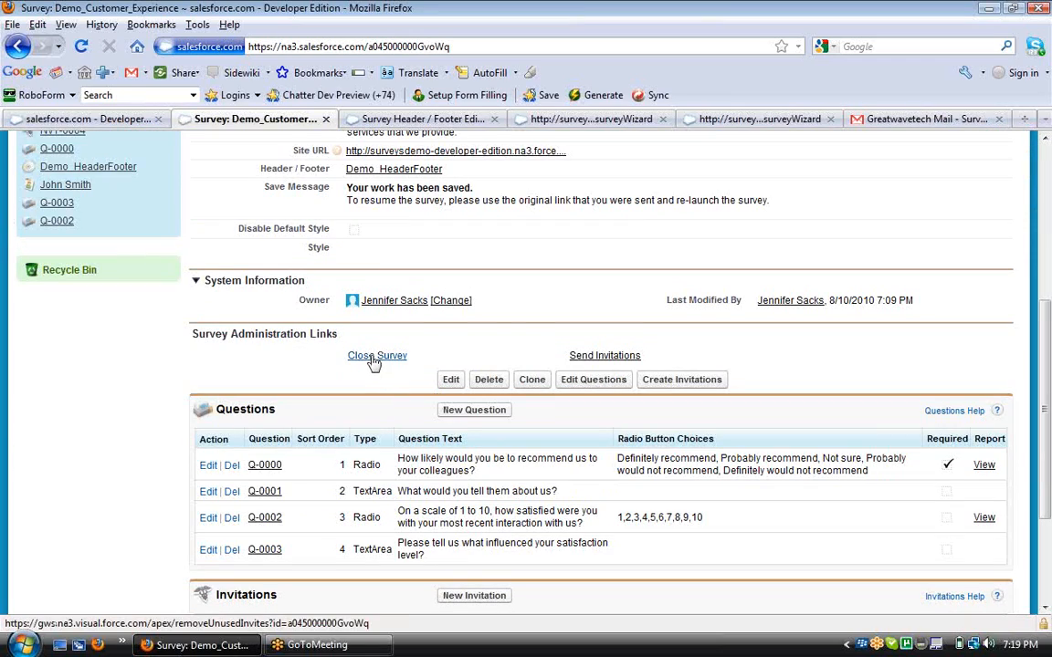